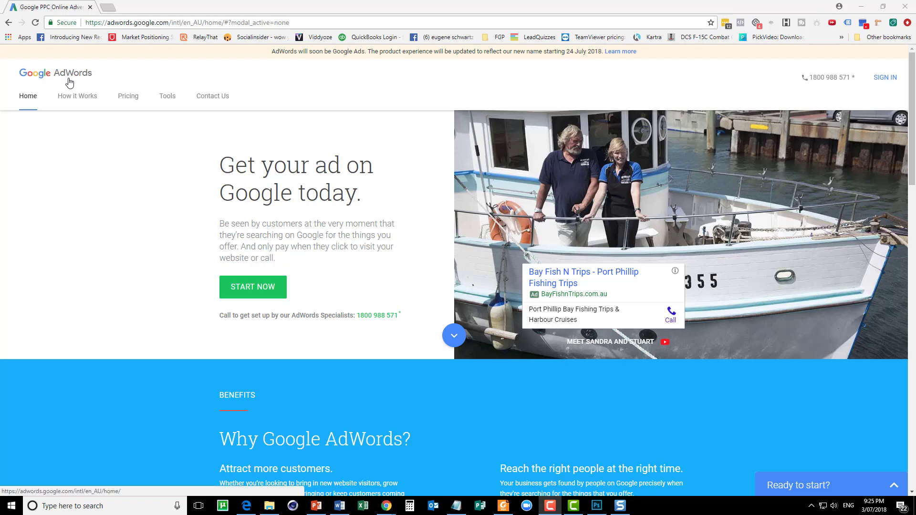
# Step: Start the AdWords sign-up and bring up the welcome form's email and website fields
pyautogui.moveTo(876, 508)
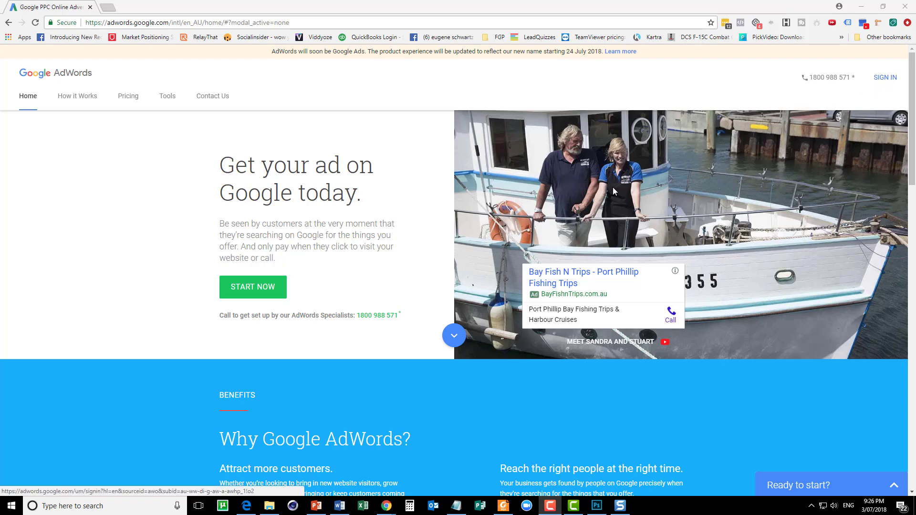
pyautogui.click(257, 293)
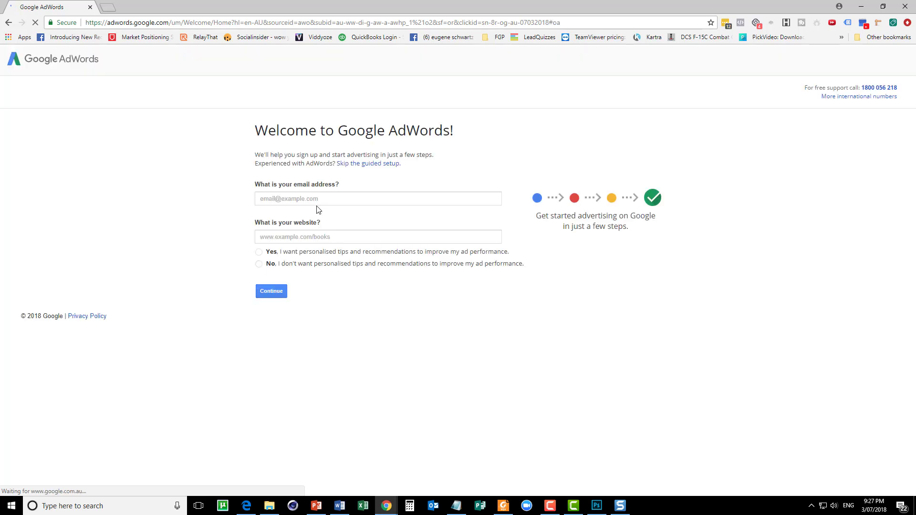
pyautogui.click(346, 198)
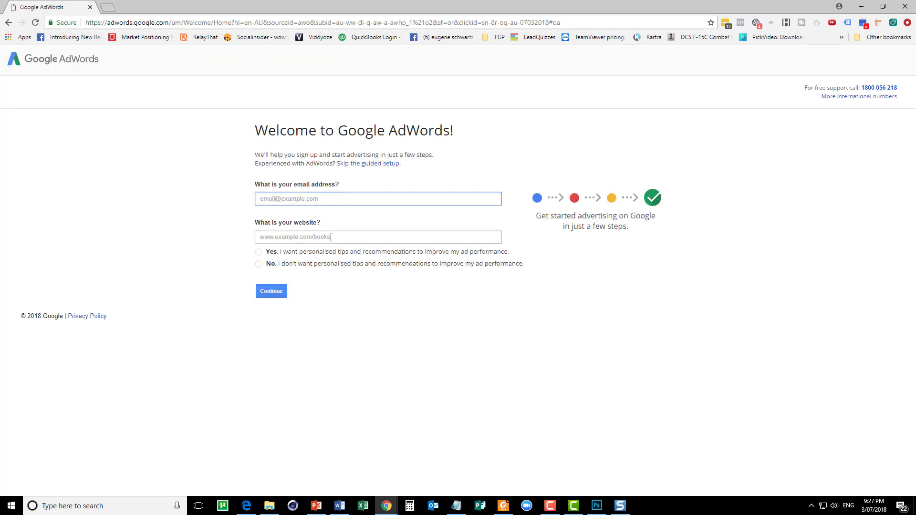
pyautogui.click(331, 237)
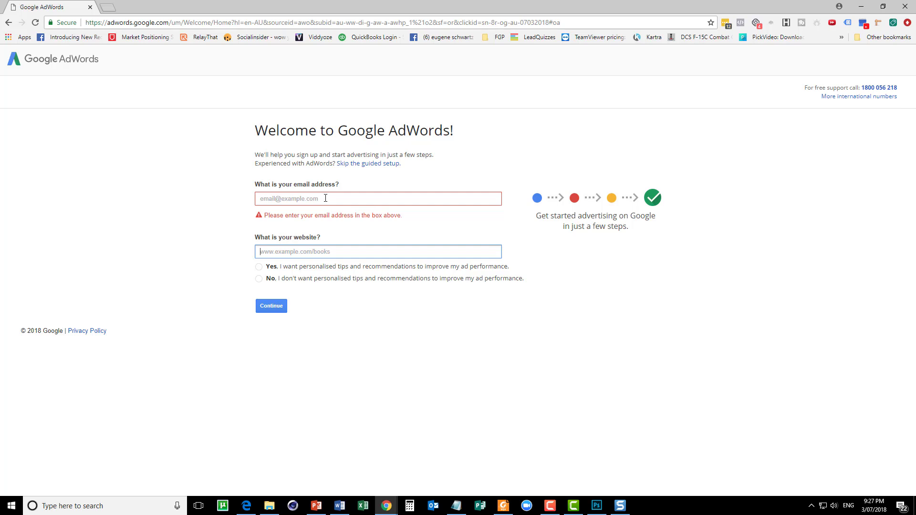
pyautogui.write('-')
pyautogui.press('BackSpace')
pyautogui.click(325, 197)
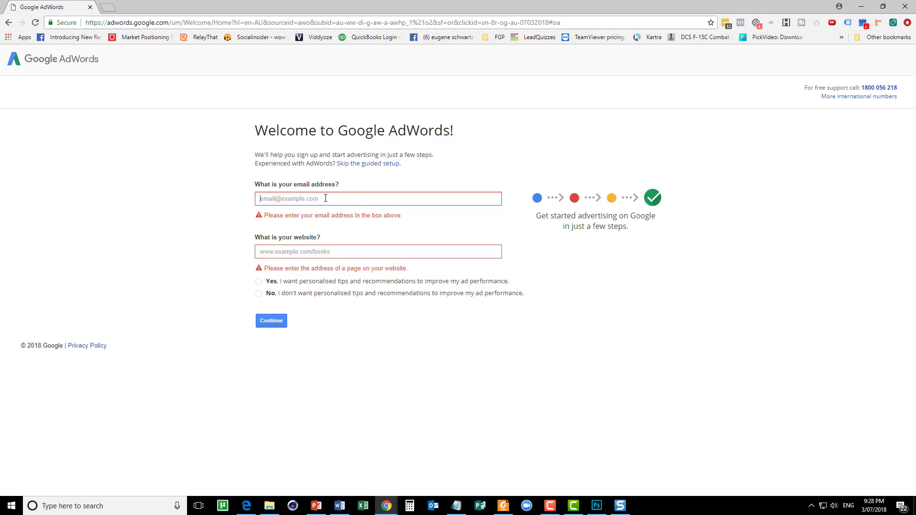
# Step: Load realestatesubiaco.com in a new browser tab
pyautogui.click(108, 8)
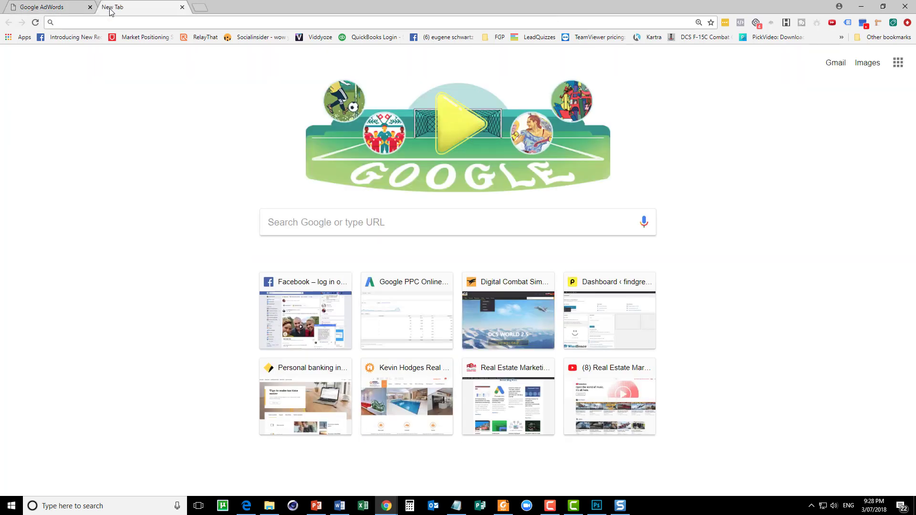
pyautogui.write('realestatesubiaco.com')
pyautogui.press('Return')
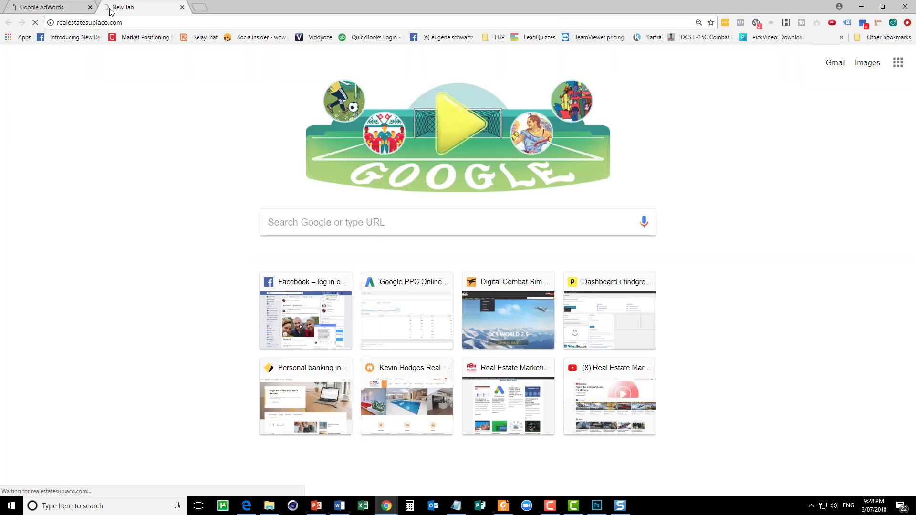
pyautogui.click(50, 7)
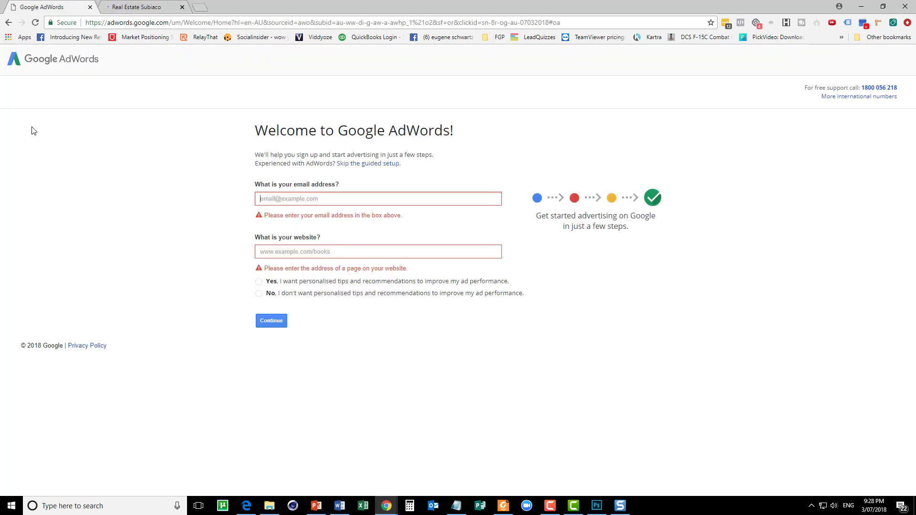
pyautogui.click(150, 7)
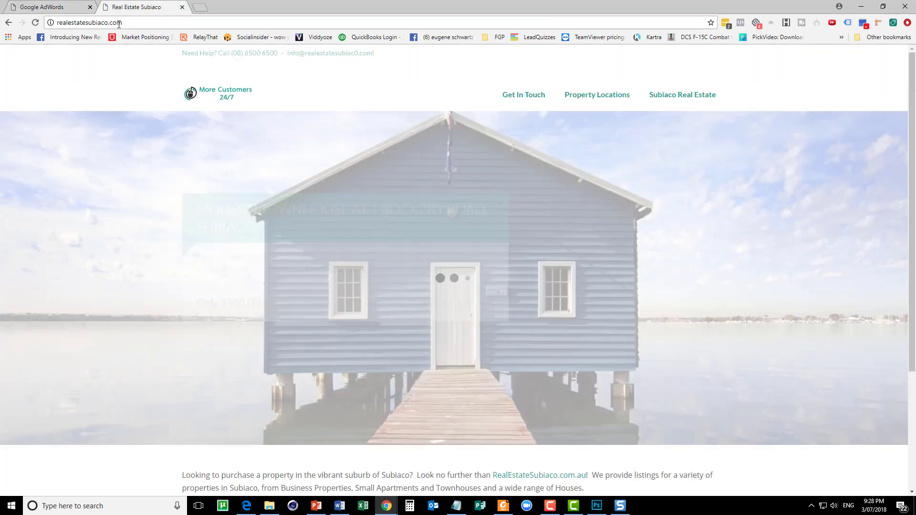
pyautogui.click(118, 22)
pyautogui.rightClick(117, 23)
pyautogui.click(133, 60)
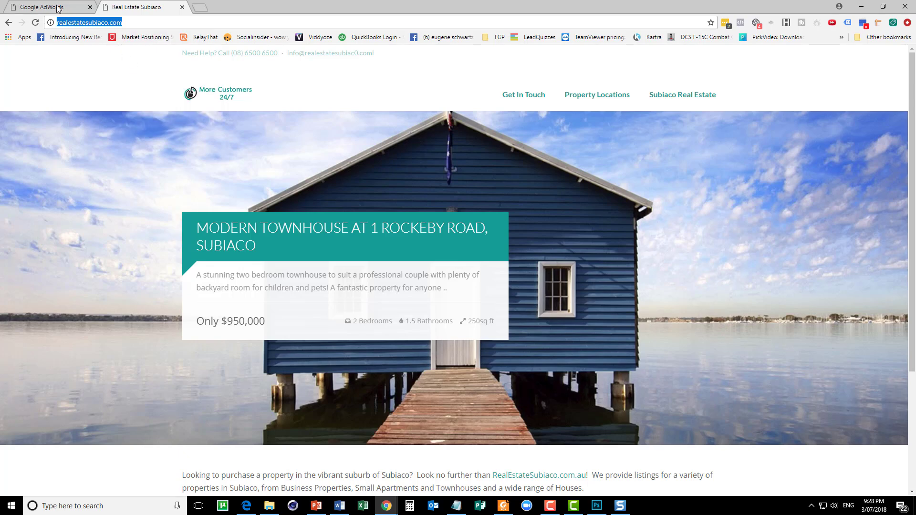
pyautogui.click(58, 7)
pyautogui.click(280, 252)
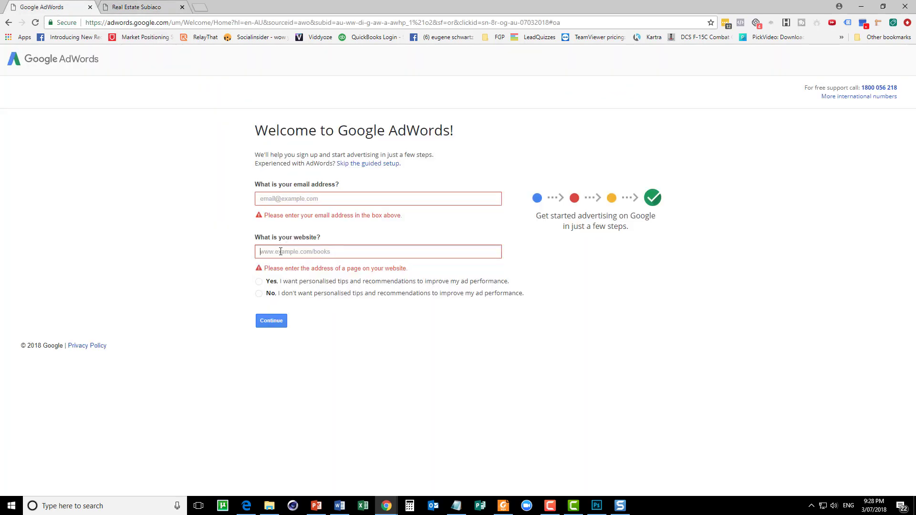
pyautogui.rightClick(280, 249)
pyautogui.click(296, 306)
# Step: Enter the account's e-mail address, decline personalised tips, and submit the welcome form
pyautogui.click(301, 198)
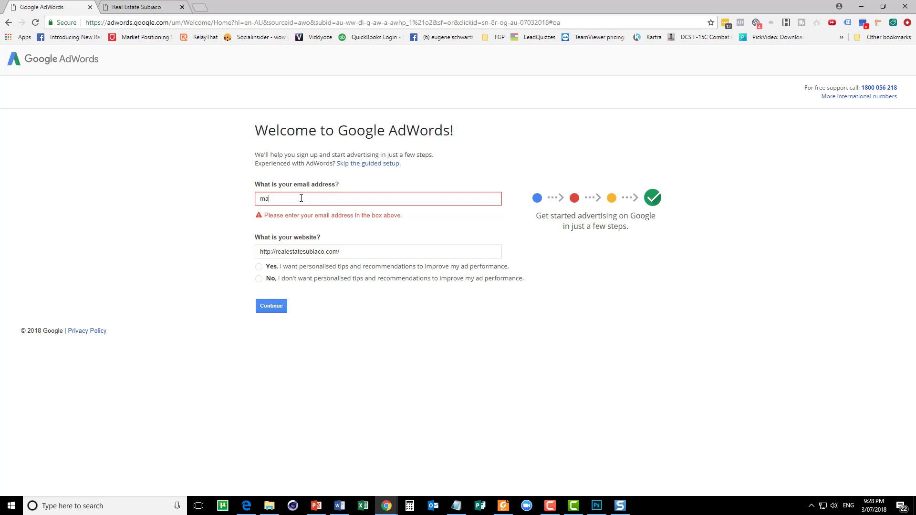
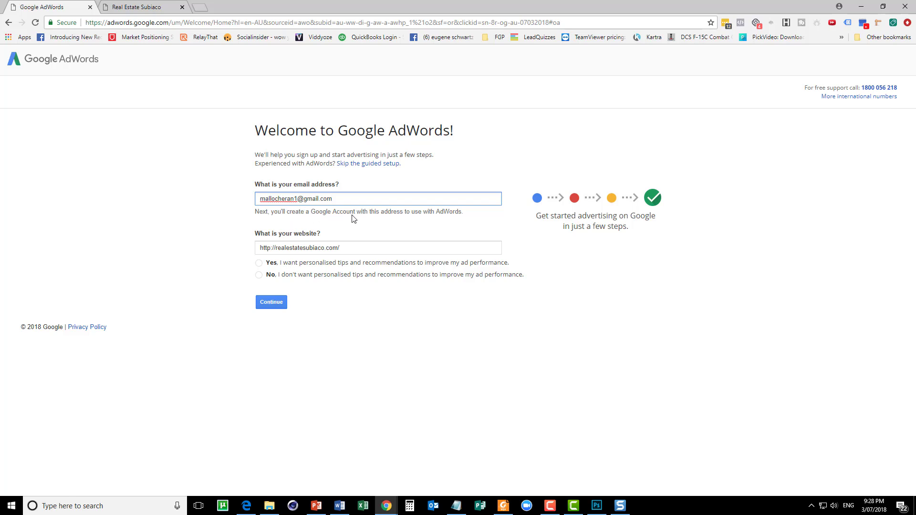
pyautogui.click(259, 276)
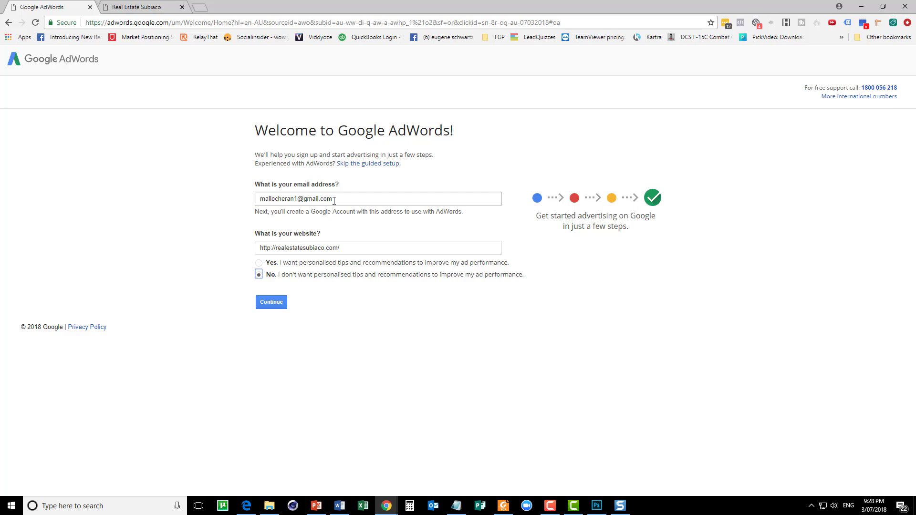
pyautogui.click(272, 303)
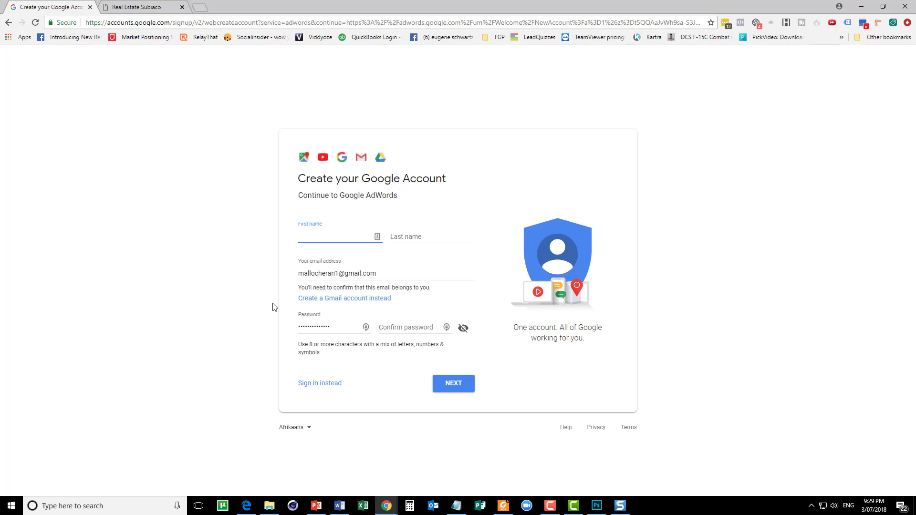
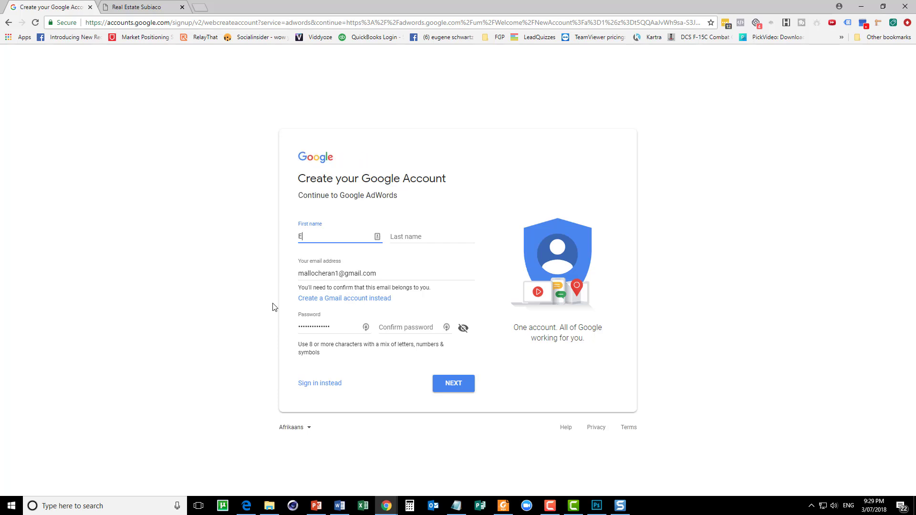
# Step: Fill in the user's first and last name on the Google Account form
pyautogui.press('Tab')
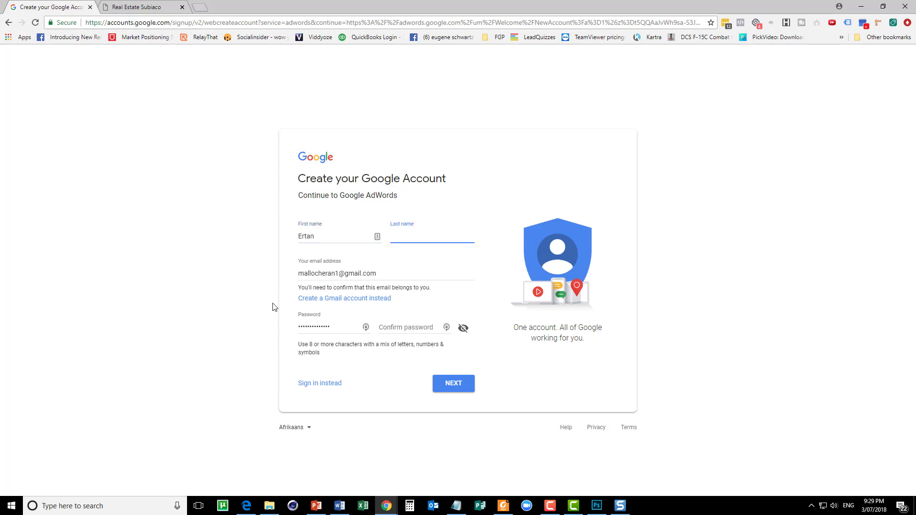
pyautogui.click(306, 236)
pyautogui.press('BackSpace')
pyautogui.press('Tab')
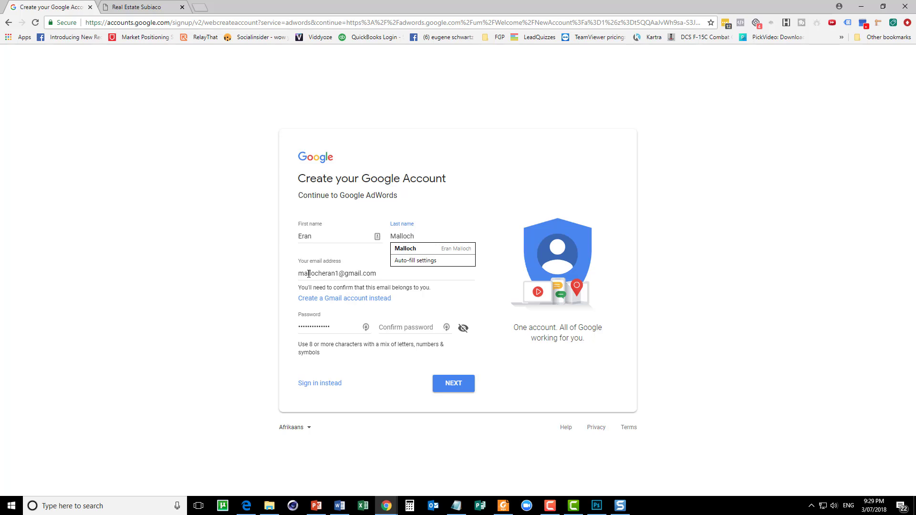
pyautogui.click(209, 282)
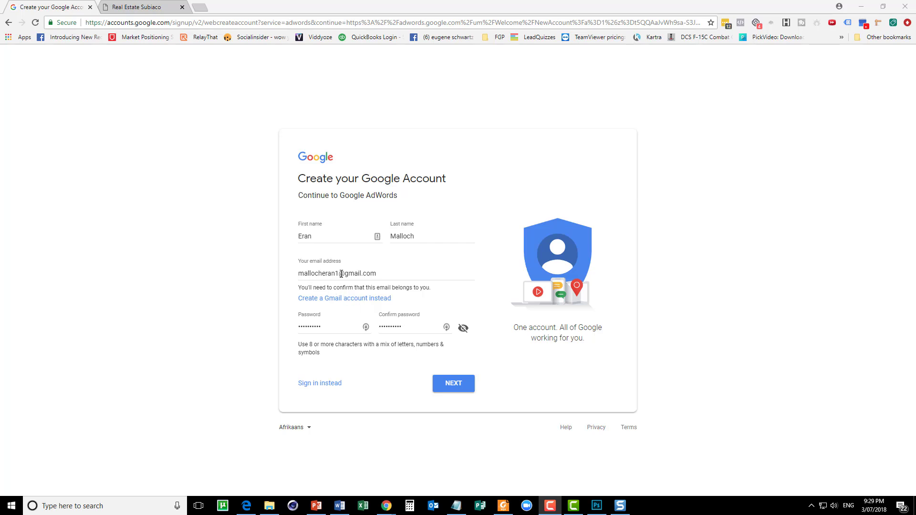
# Step: Choose a new Gmail username instead of an existing address and continue
pyautogui.click(342, 299)
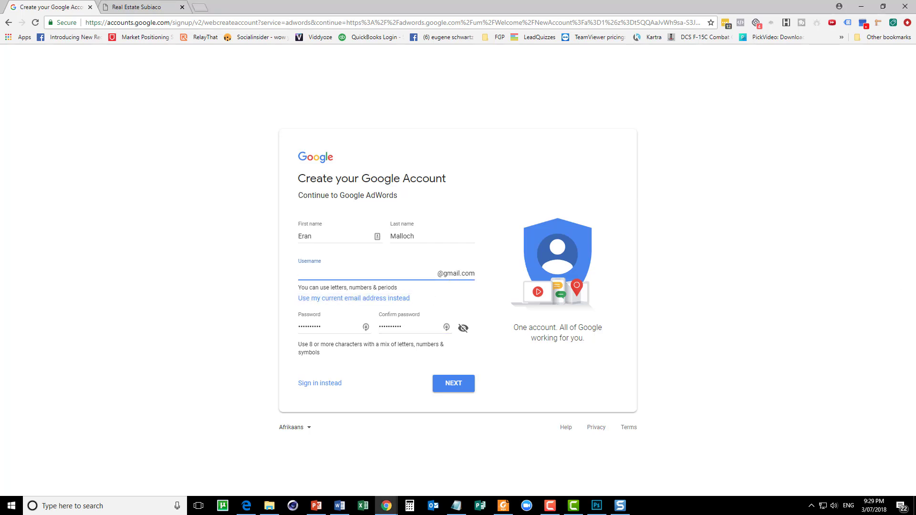
pyautogui.click(457, 386)
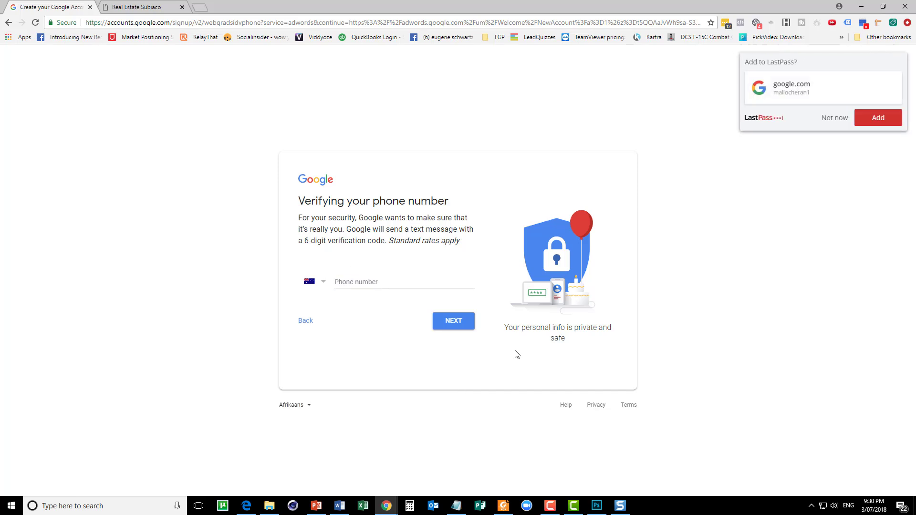
# Step: Enter the user's phone number and the texted verification code to verify it
pyautogui.click(835, 119)
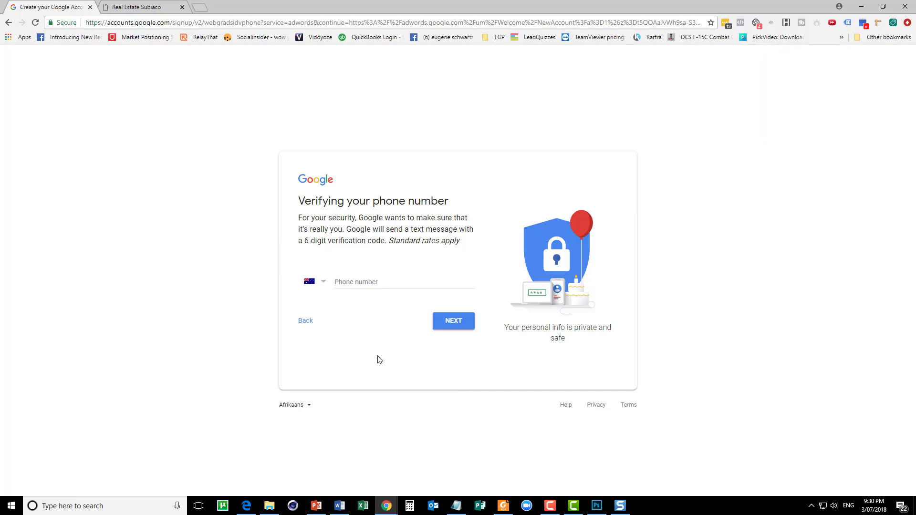
pyautogui.click(390, 283)
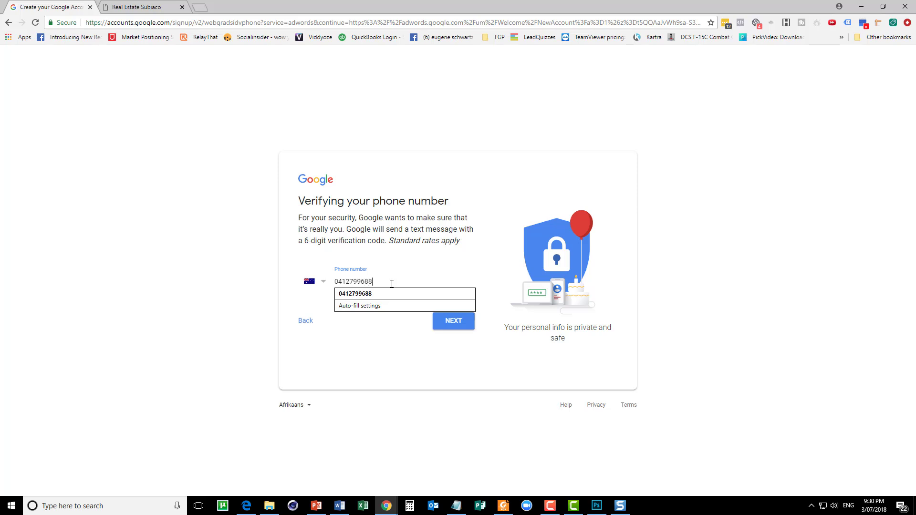
pyautogui.click(450, 321)
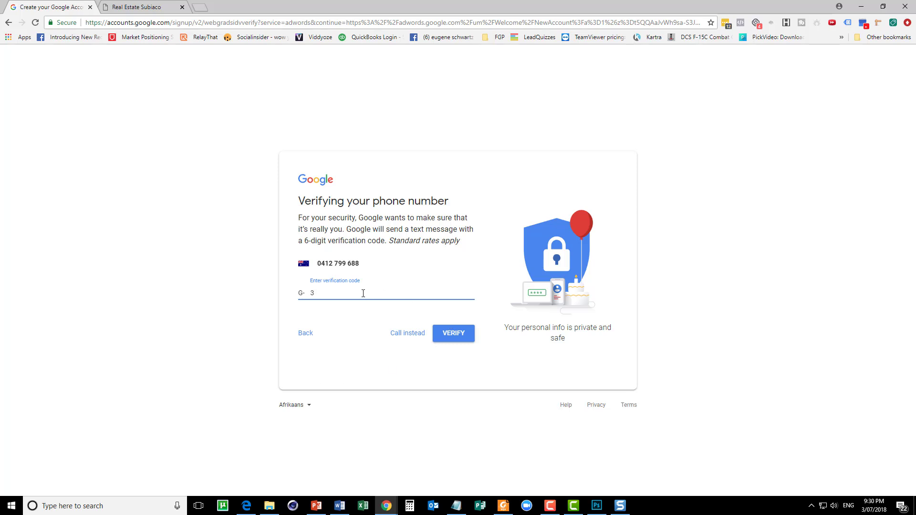
pyautogui.click(453, 332)
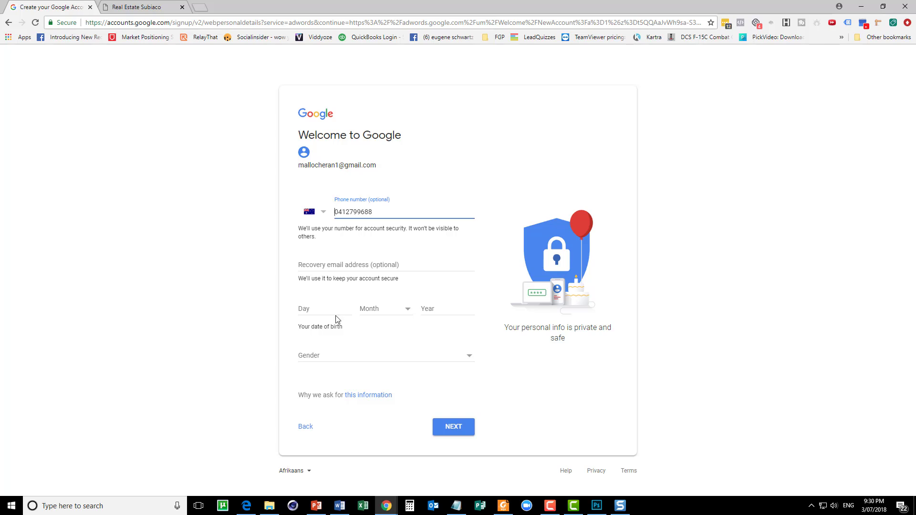
# Step: Submit birth date 1 January 1965 and gender Male
pyautogui.click(322, 308)
pyautogui.write('1')
pyautogui.click(377, 310)
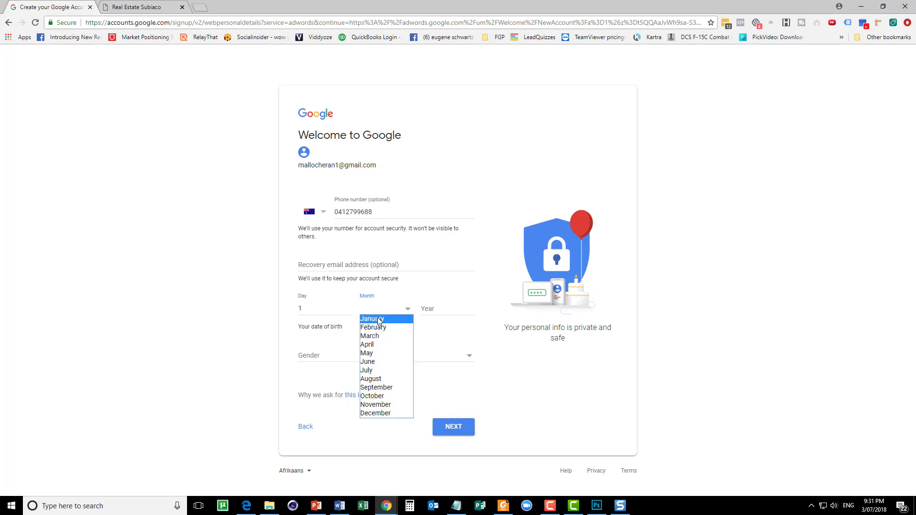
pyautogui.click(377, 317)
pyautogui.click(433, 308)
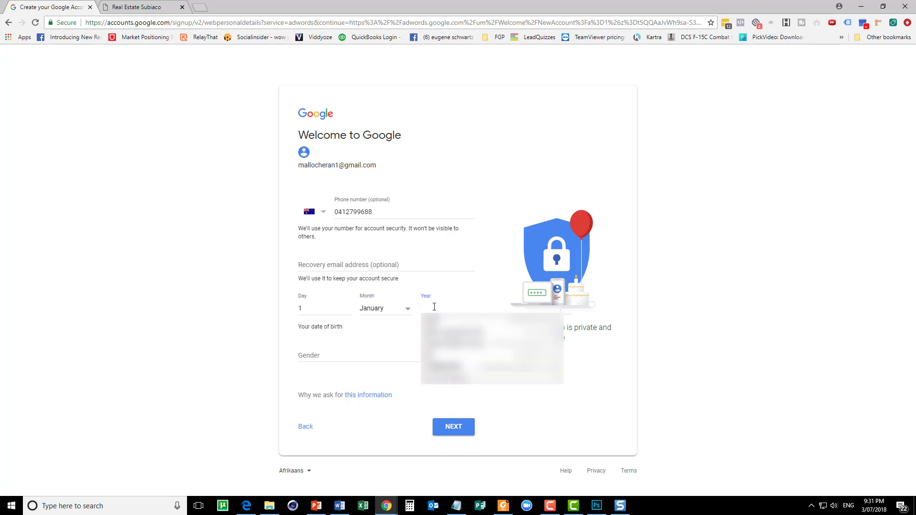
pyautogui.write('16')
pyautogui.press('BackSpace')
pyautogui.write('965')
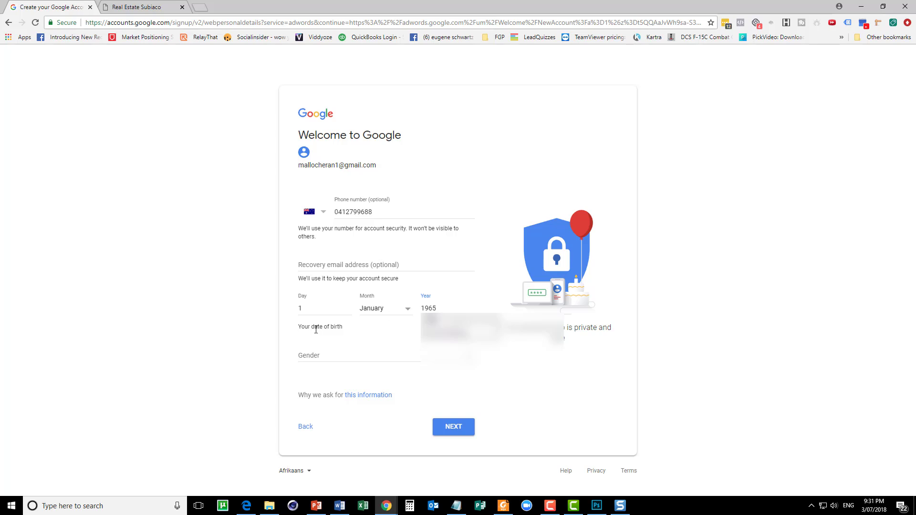
pyautogui.click(319, 359)
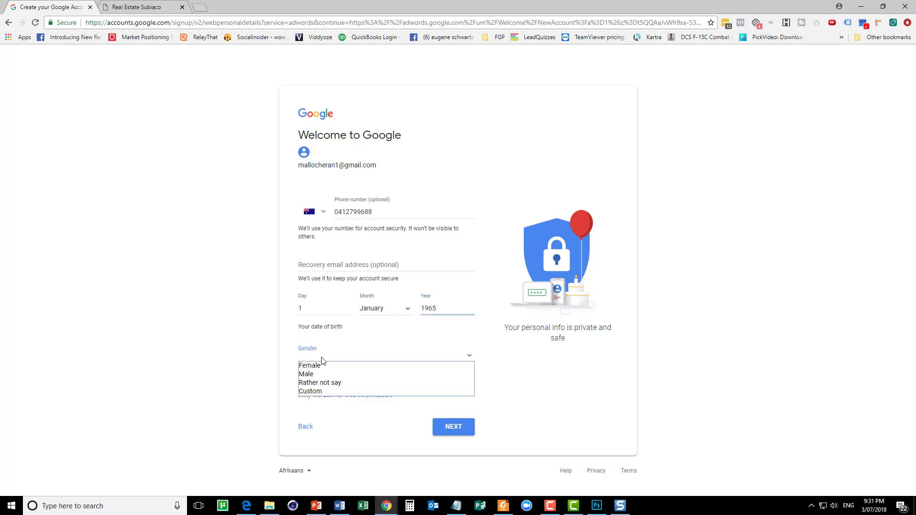
pyautogui.click(314, 375)
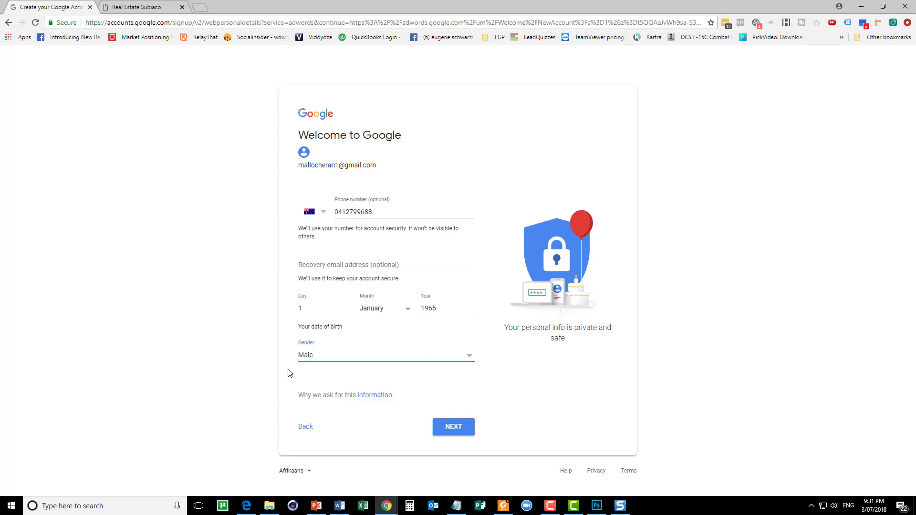
pyautogui.click(453, 427)
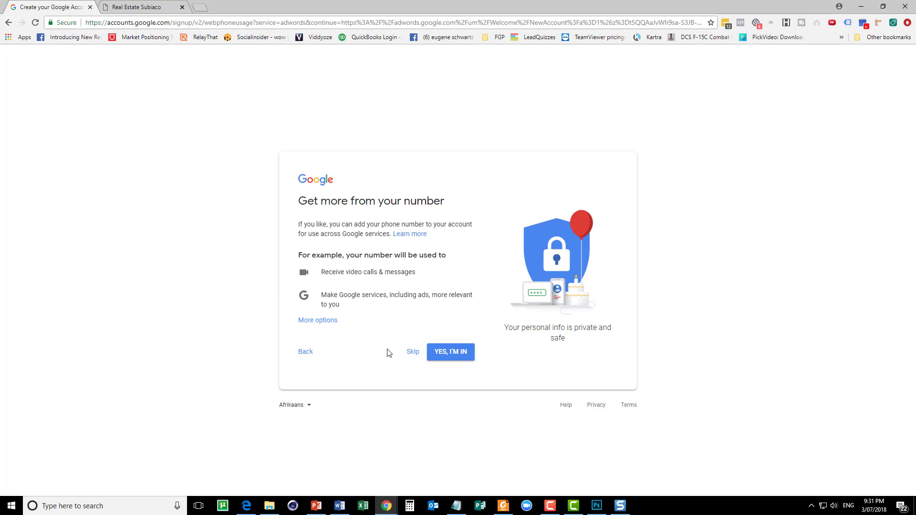
# Step: Skip the extra phone-number uses and agree to Google's Privacy and Terms
pyautogui.click(413, 352)
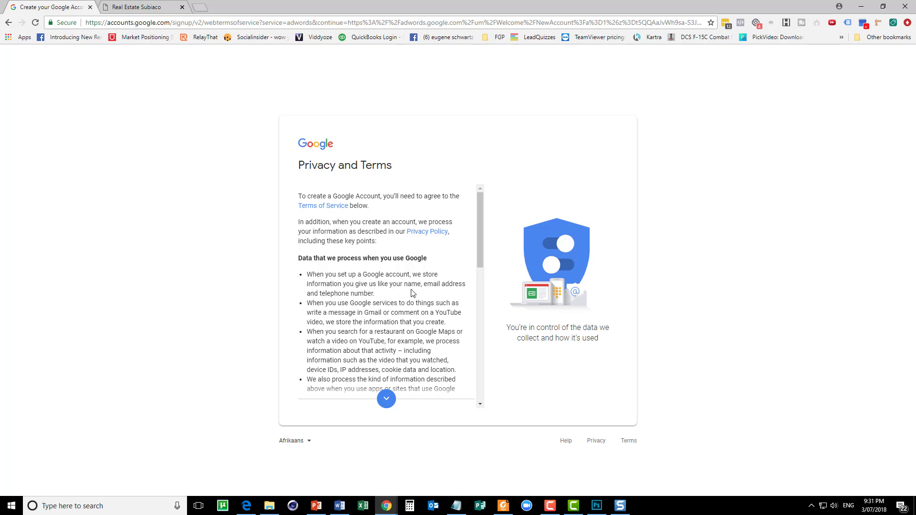
pyautogui.scroll(-8, 413, 292)
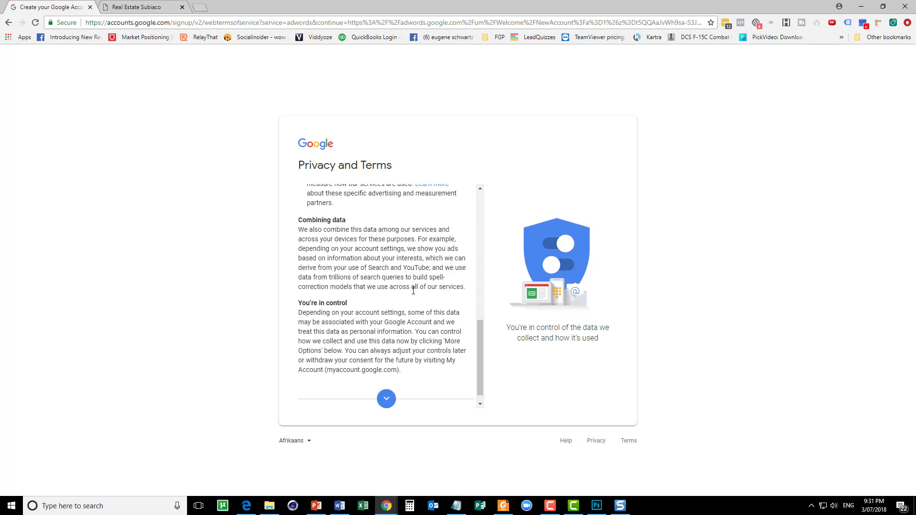
pyautogui.scroll(-2, 413, 290)
pyautogui.click(453, 402)
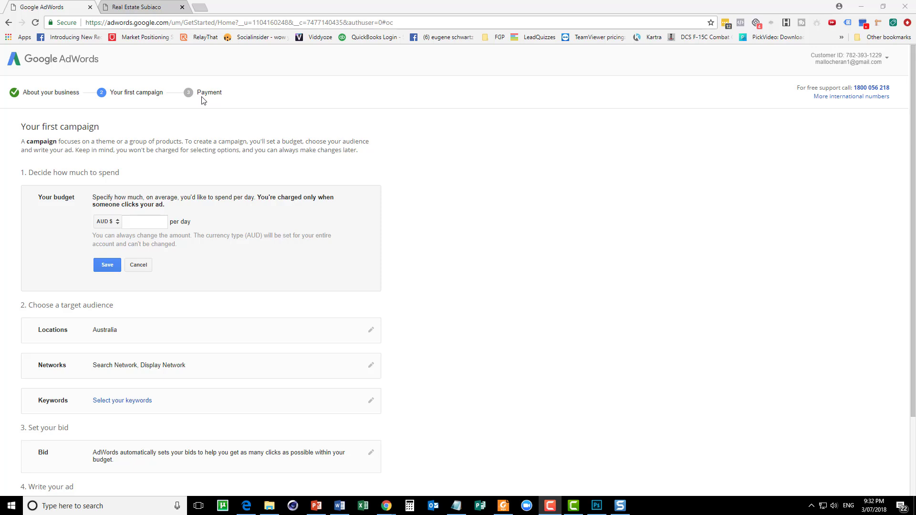
# Step: Save a $1.00 daily budget and keep the 16 suggested real-estate keywords
pyautogui.click(145, 224)
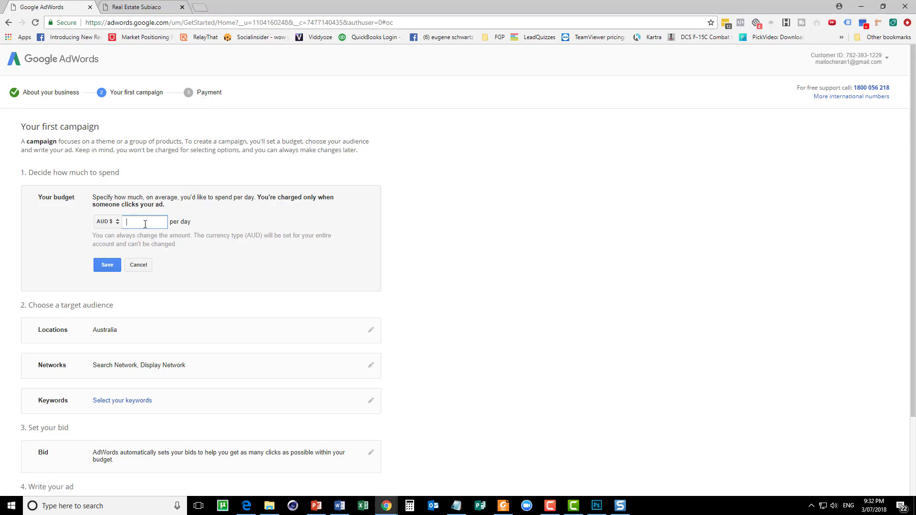
pyautogui.write('1')
pyautogui.click(108, 265)
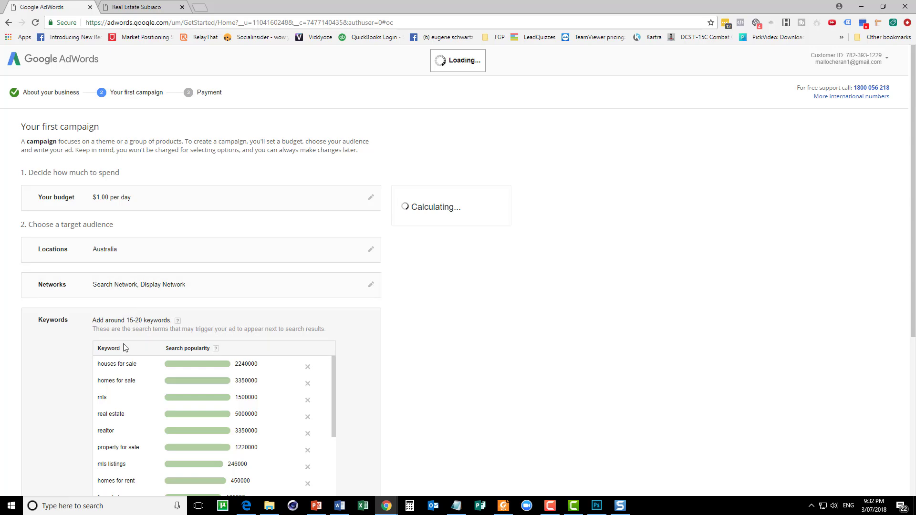
pyautogui.scroll(-3, 129, 334)
pyautogui.click(105, 390)
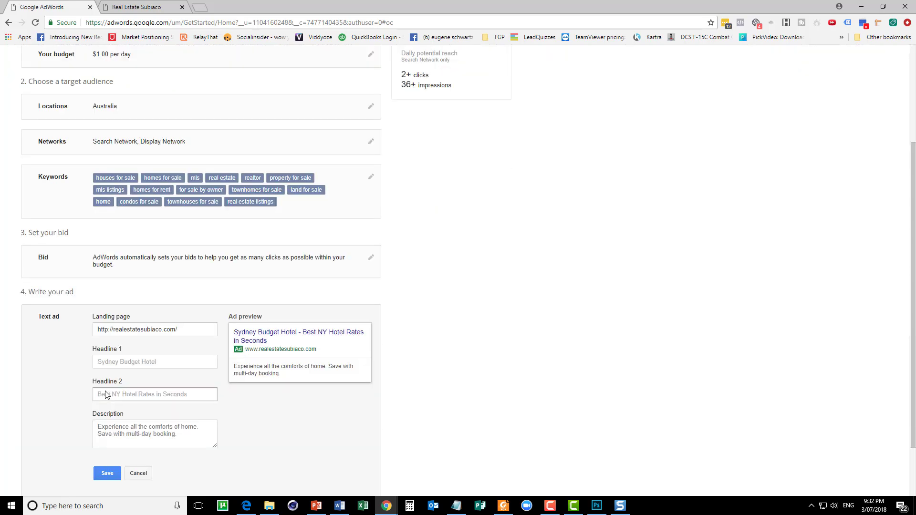
# Step: Save a text ad with headlines 'Real Estate Agent' and 'Call me Today' and description 'I sell homes'
pyautogui.click(139, 360)
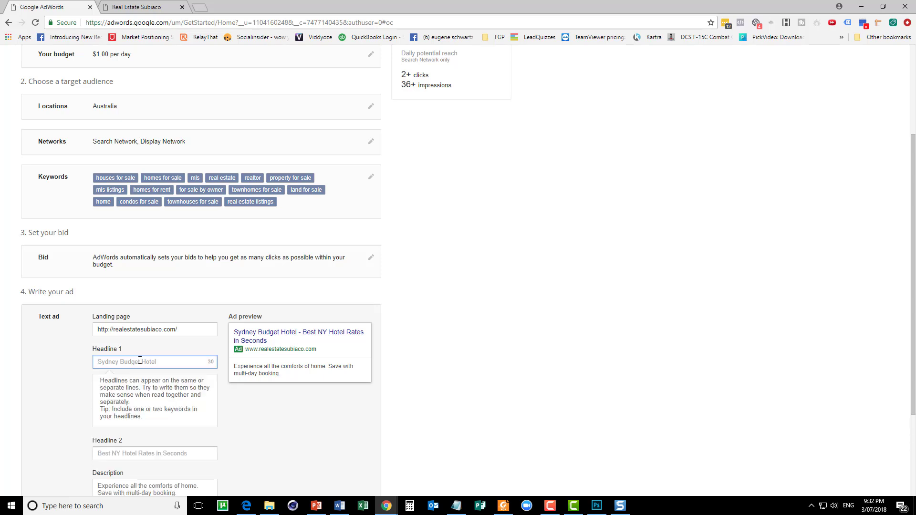
pyautogui.write('Real ')
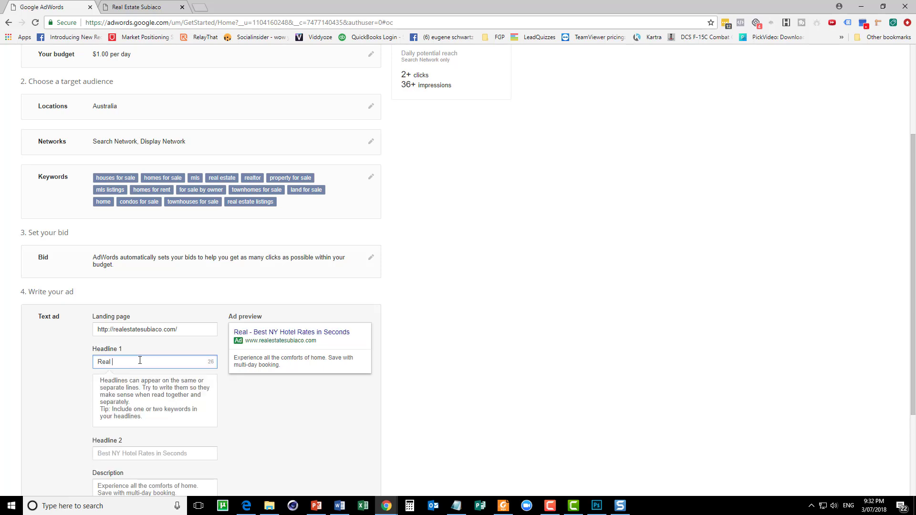
pyautogui.write('Estate A')
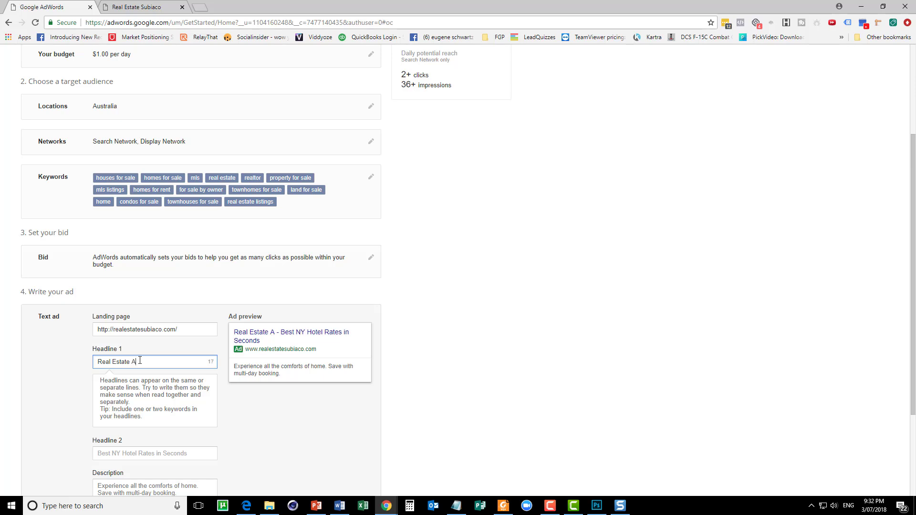
pyautogui.write('gent')
pyautogui.scroll(-1, 154, 381)
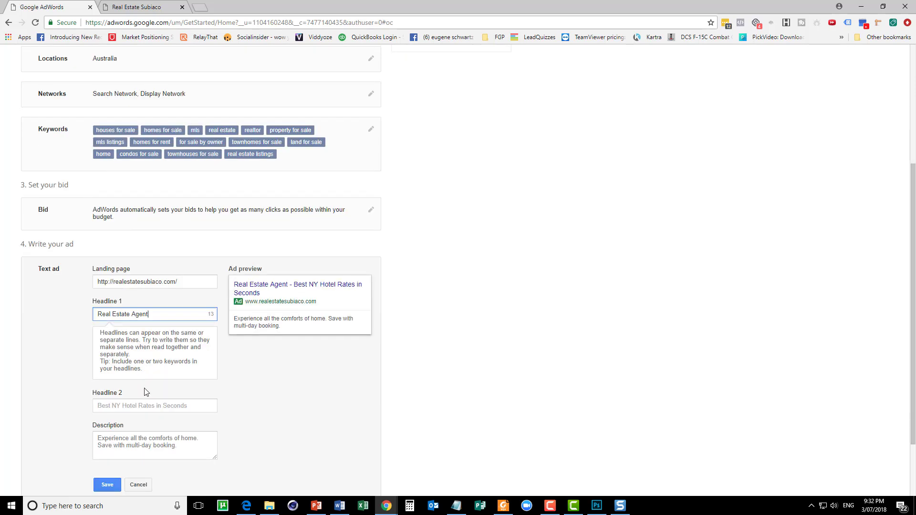
pyautogui.click(147, 407)
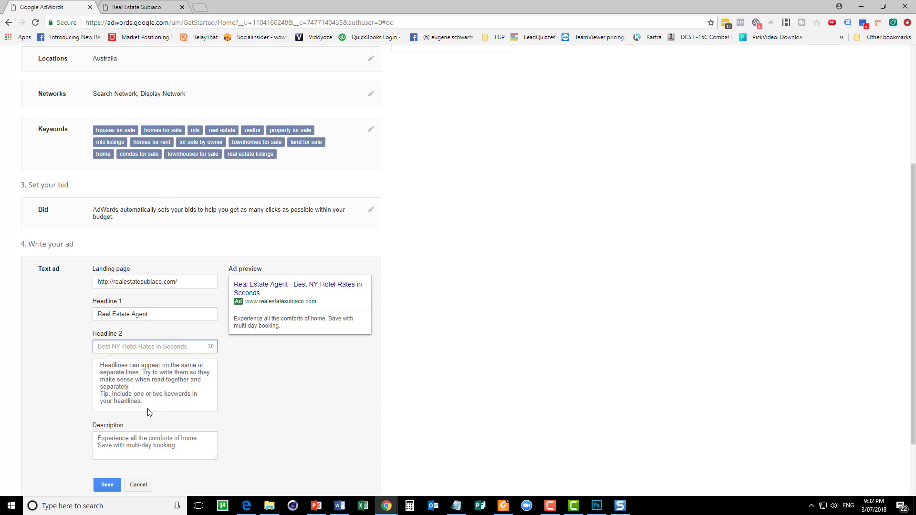
pyautogui.write('Call me T')
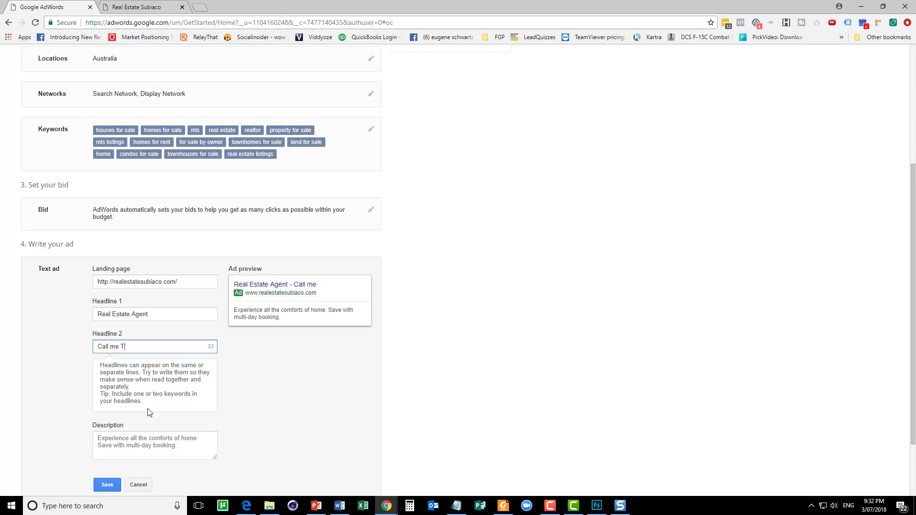
pyautogui.write('oday')
pyautogui.press('Tab')
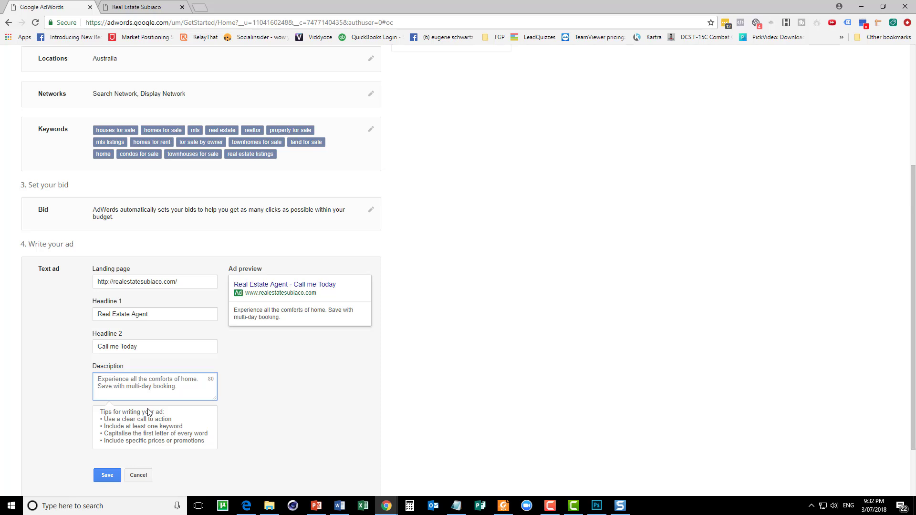
pyautogui.write('I sel')
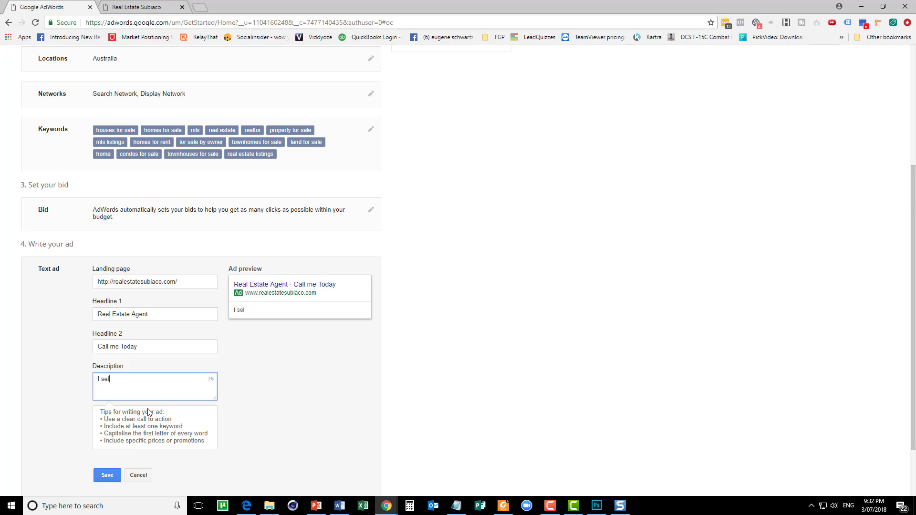
pyautogui.write('l homes')
pyautogui.click(292, 355)
pyautogui.scroll(-2, 271, 361)
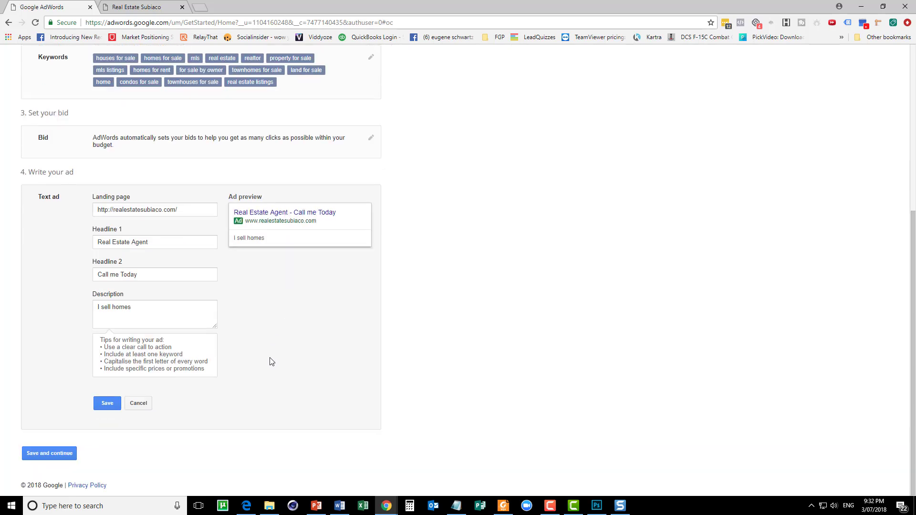
pyautogui.click(107, 403)
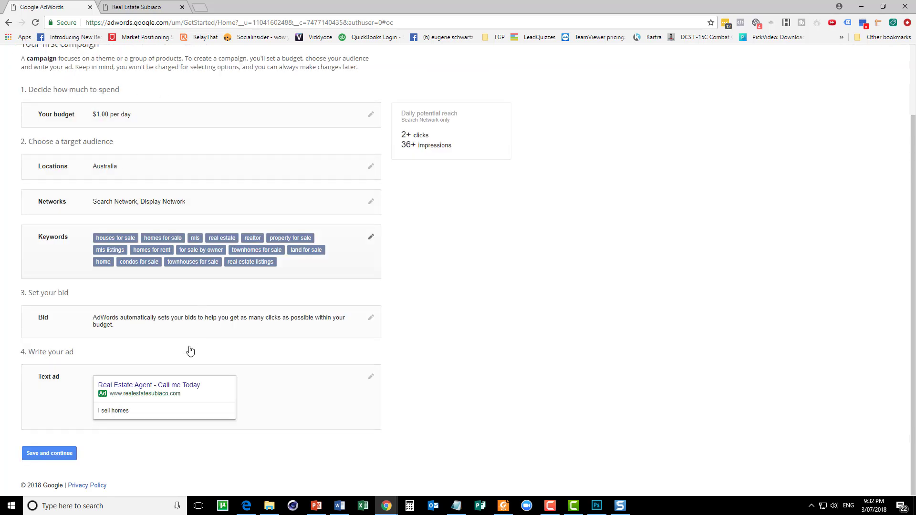
# Step: Continue to the Payment step and choose time zone (GMT+08:00) Western Time - Perth
pyautogui.click(44, 456)
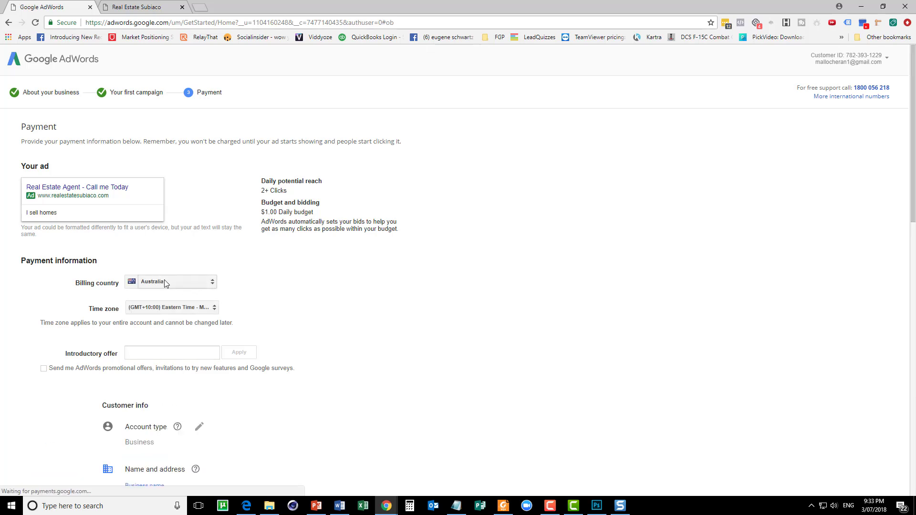
pyautogui.click(216, 309)
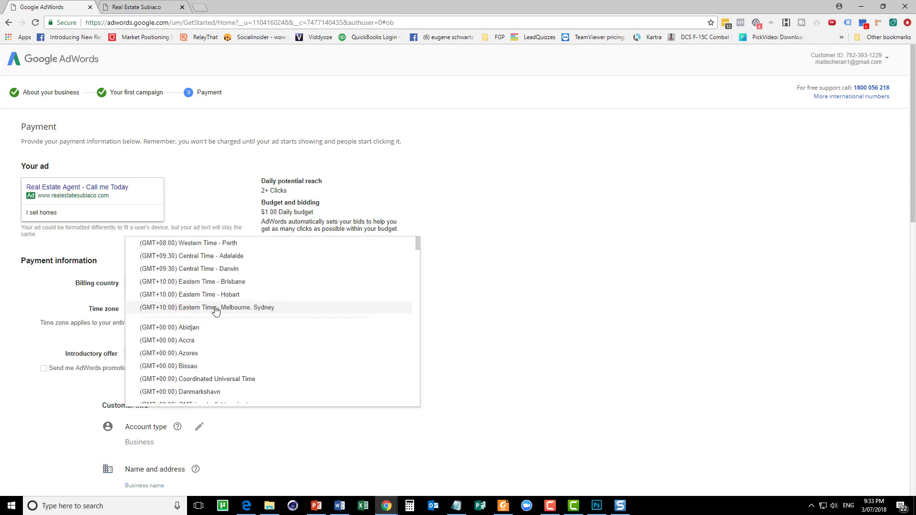
pyautogui.click(200, 244)
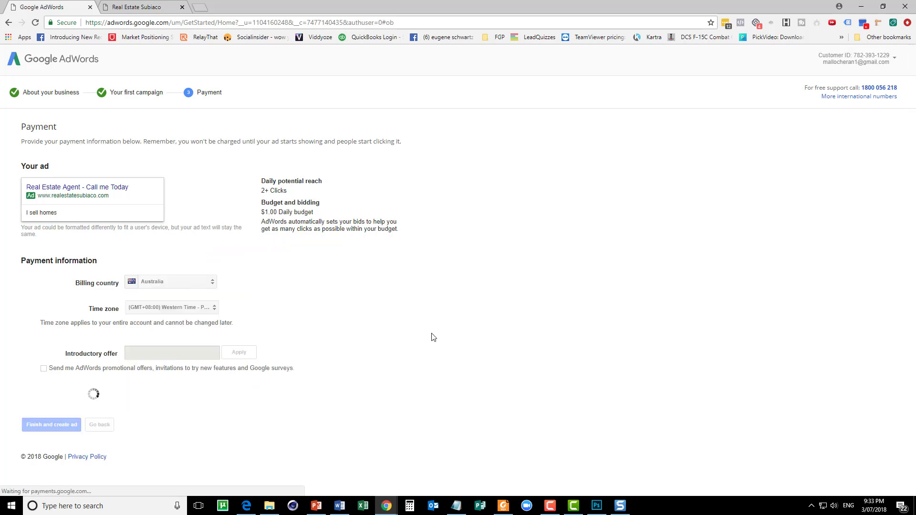
# Step: Change the customer account type to Individual on the payment form
pyautogui.scroll(-4, 434, 337)
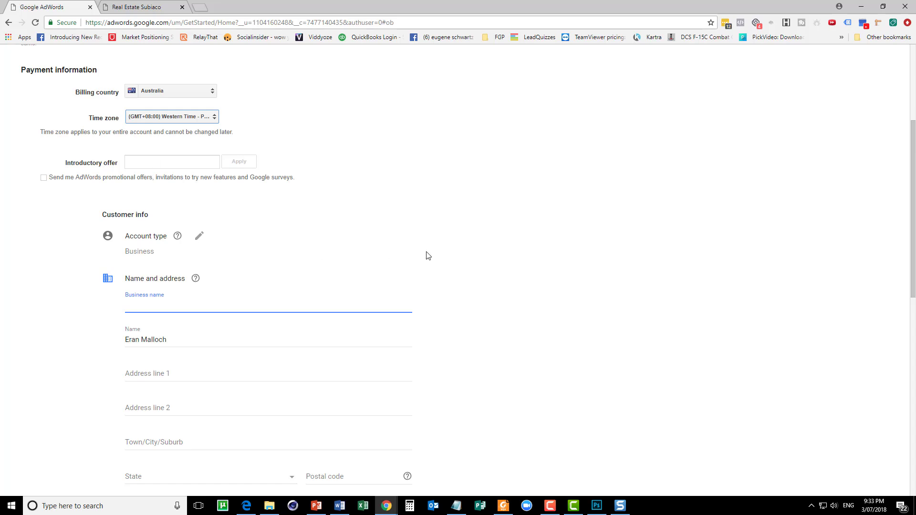
pyautogui.scroll(-1, 425, 254)
pyautogui.click(199, 188)
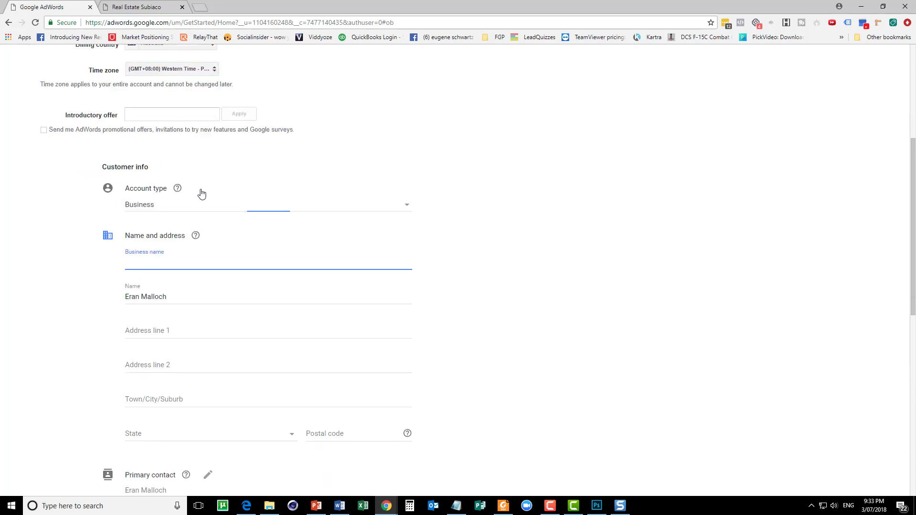
pyautogui.click(406, 206)
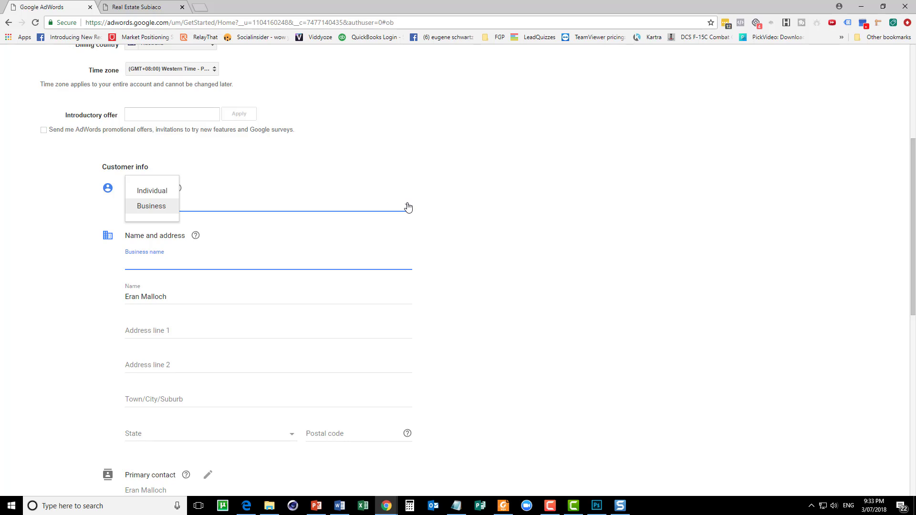
pyautogui.click(167, 192)
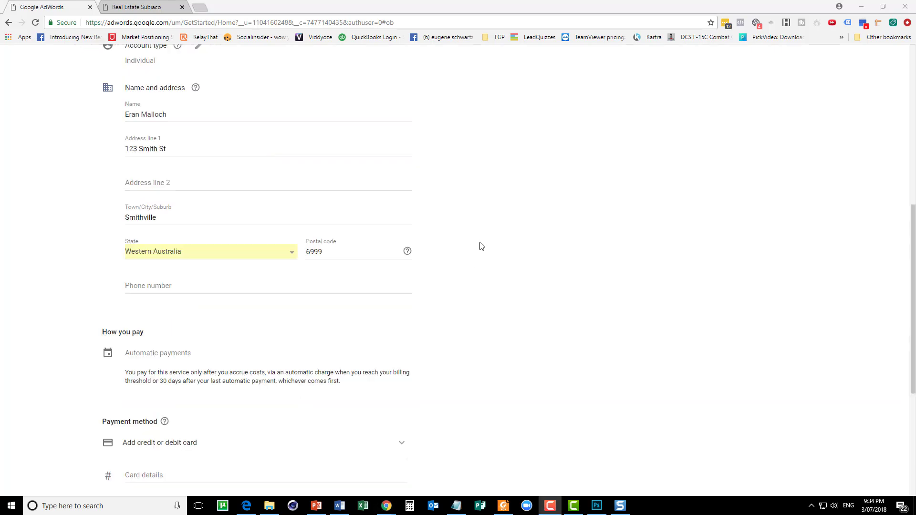
# Step: Tick 'I agree to the AdWords terms and conditions' at the bottom of the payment form
pyautogui.scroll(-5, 481, 245)
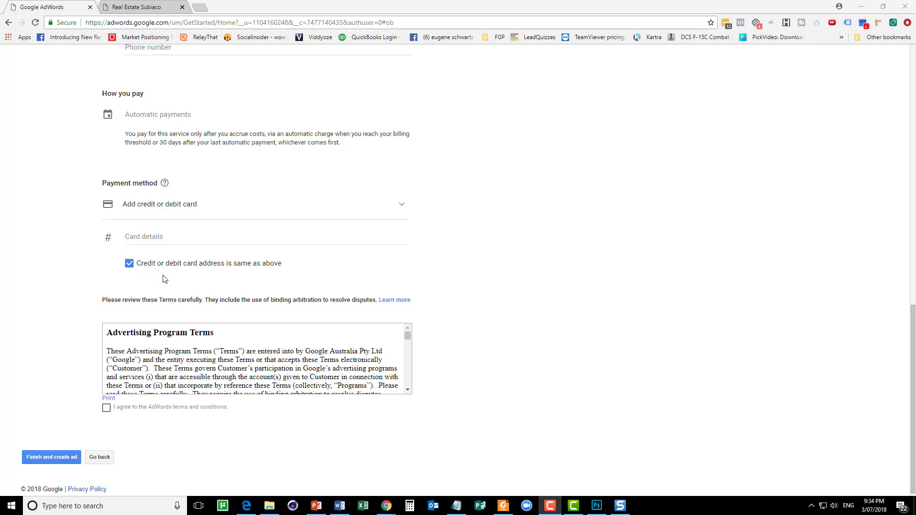
pyautogui.scroll(6, 164, 280)
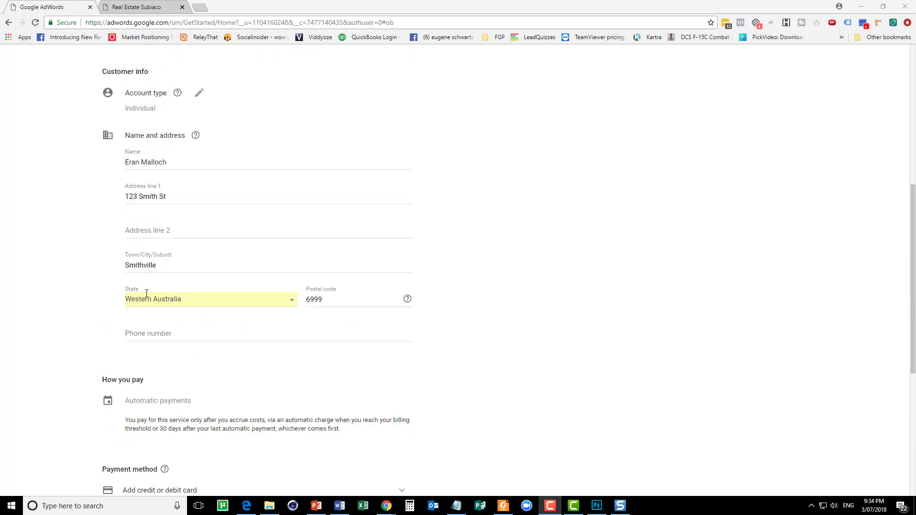
pyautogui.scroll(-5, 124, 264)
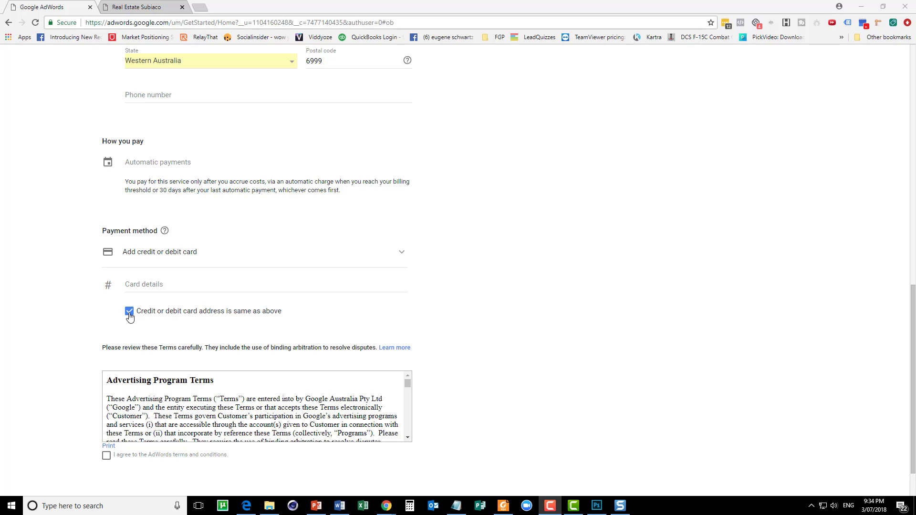
pyautogui.scroll(-1, 129, 317)
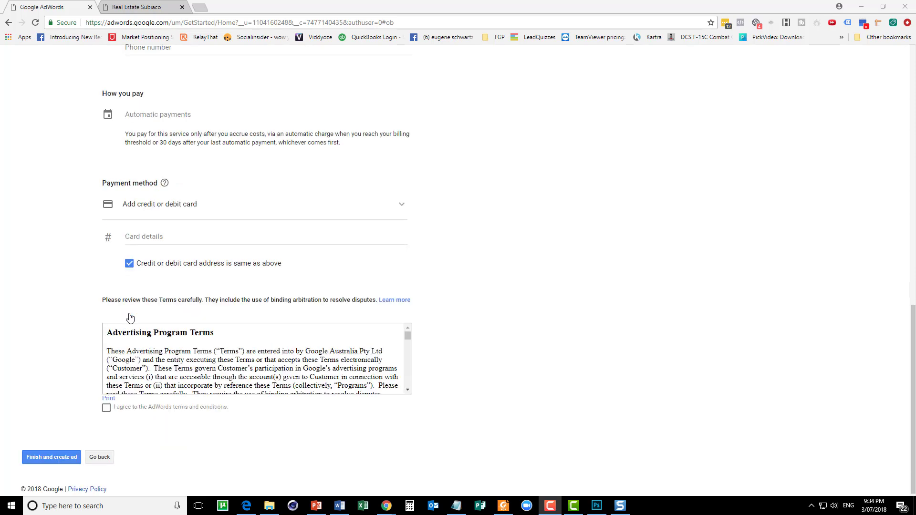
pyautogui.click(107, 404)
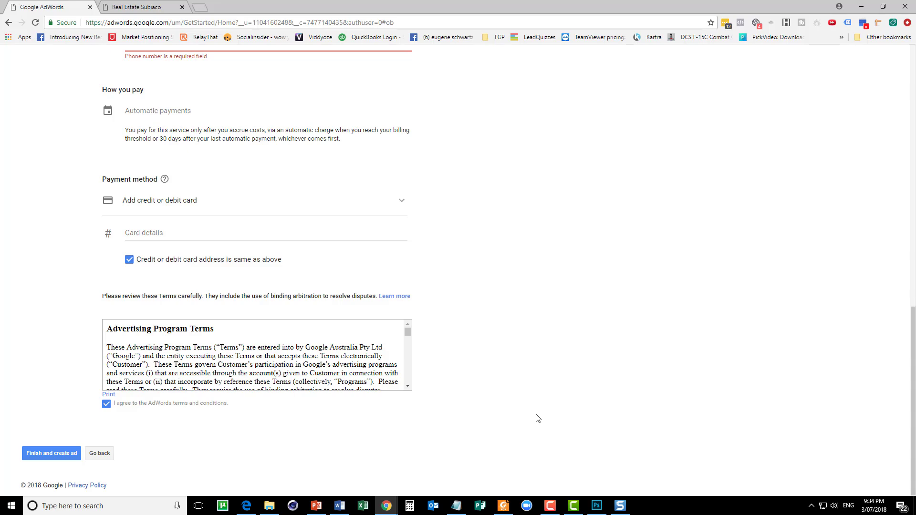
pyautogui.scroll(15, 524, 396)
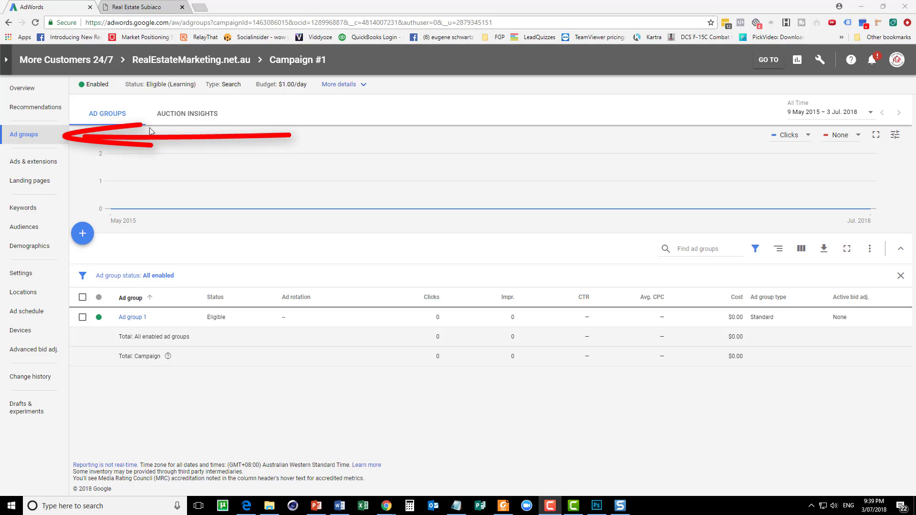
# Step: Go to the account-wide Campaigns list and open Campaign #1 to view its ad groups
pyautogui.click(201, 61)
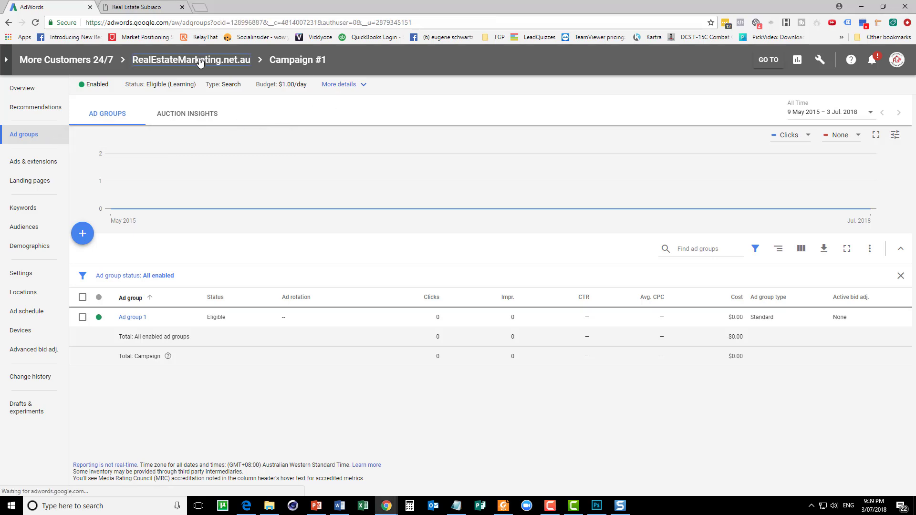
pyautogui.click(29, 135)
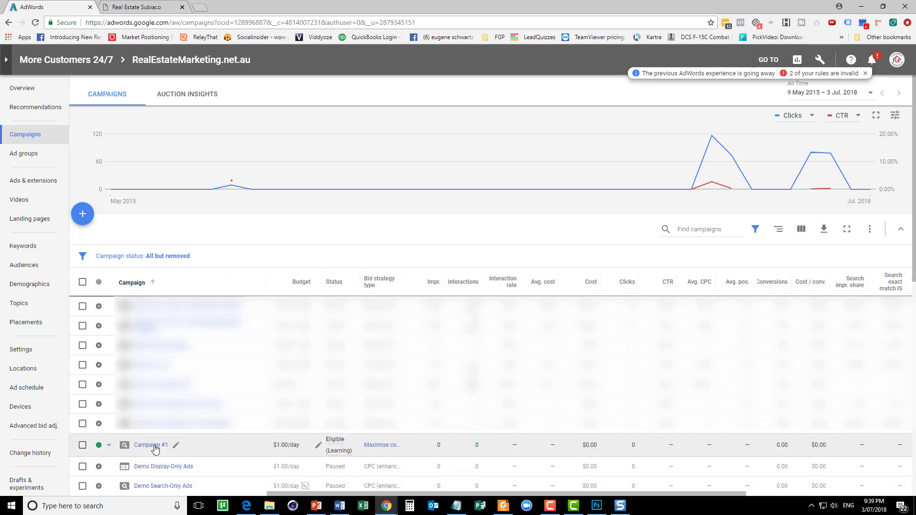
pyautogui.click(156, 448)
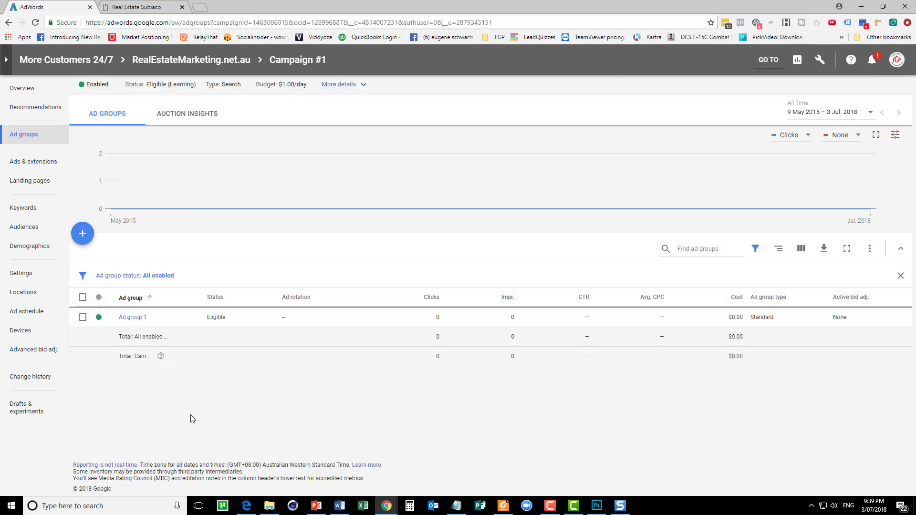
# Step: Return to the account's campaign list and select the checkbox beside Campaign #1
pyautogui.click(190, 61)
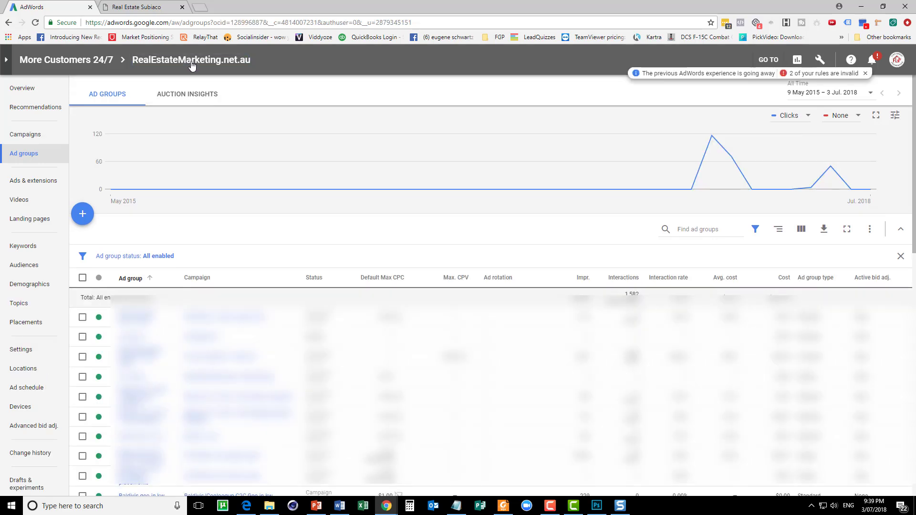
pyautogui.click(18, 143)
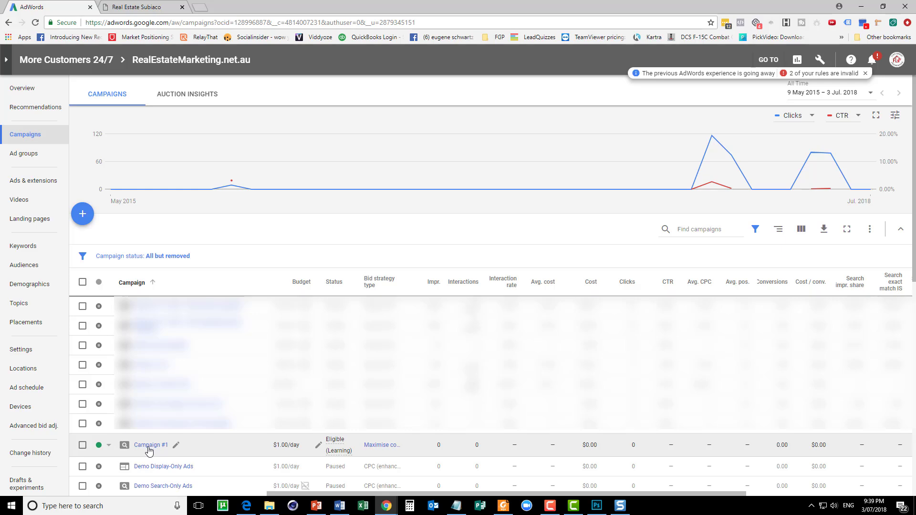
pyautogui.click(82, 446)
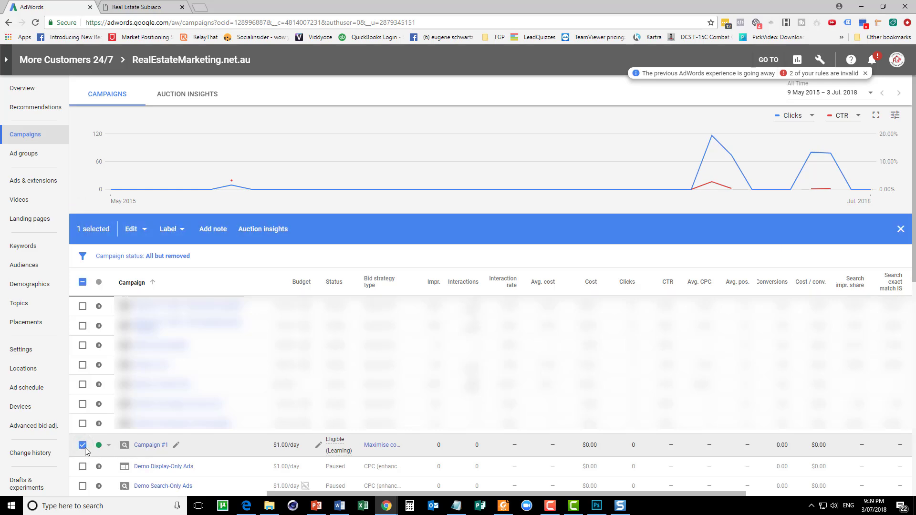
# Step: Remove the selected Campaign #1 with Edit > Remove and confirm REMOVE
pyautogui.click(135, 232)
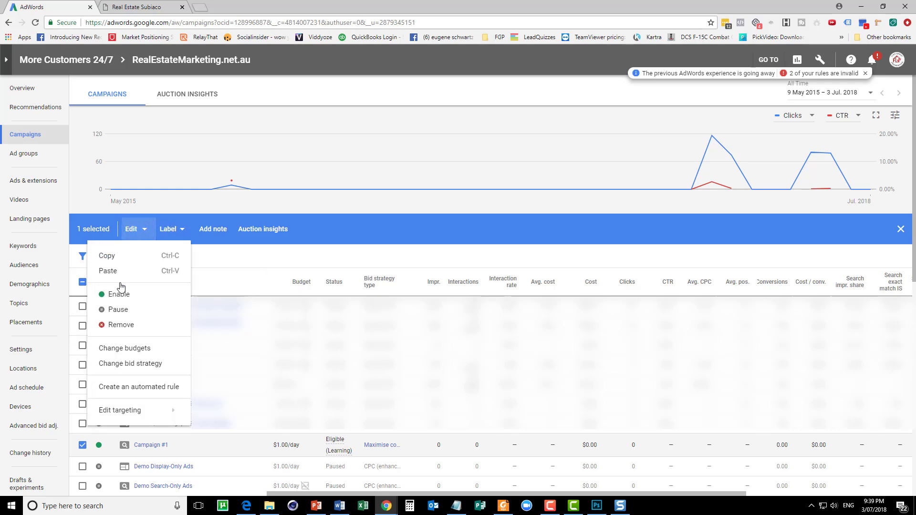
pyautogui.click(119, 326)
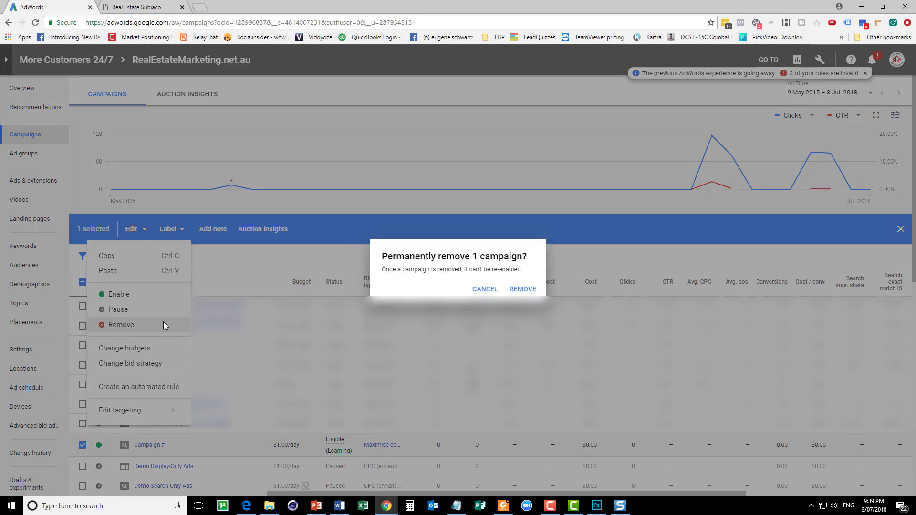
pyautogui.click(524, 289)
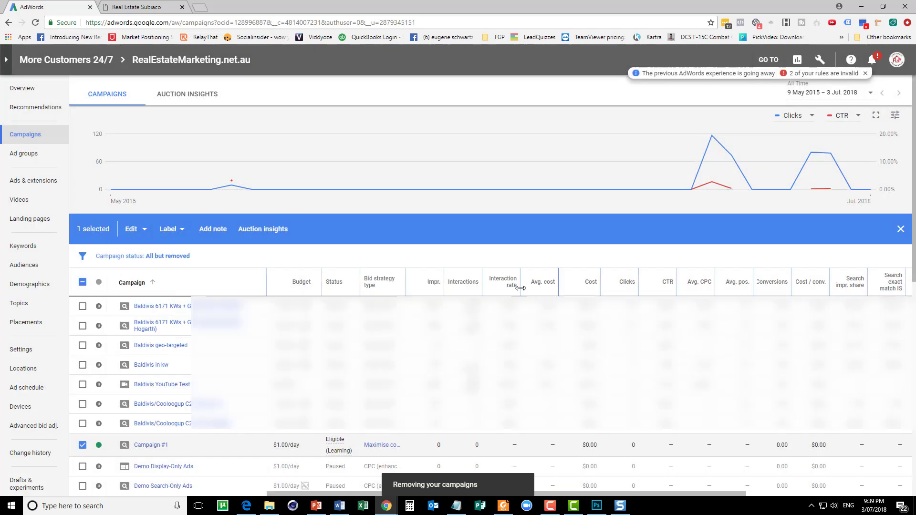